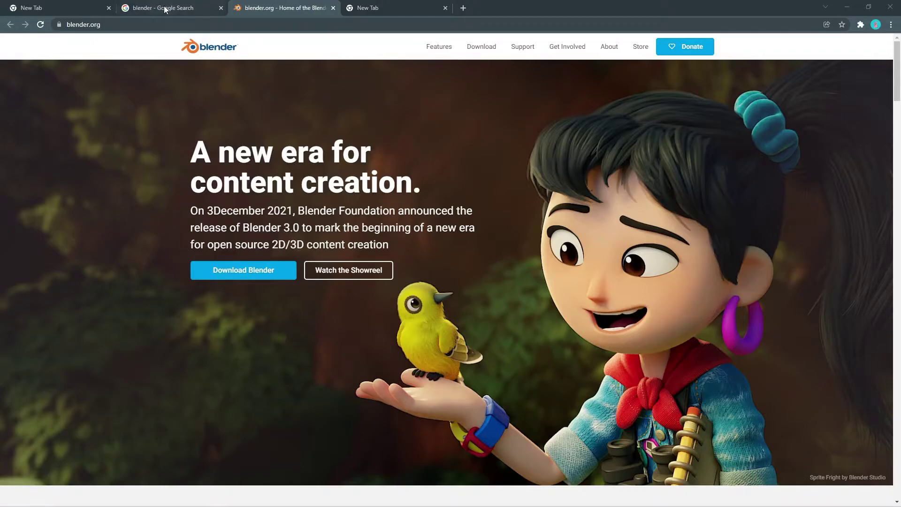
Step: Bring up the Google results for "blender", then go to the already open blender.org home page
{"action": "left_click", "coordinate": [101, 6]}
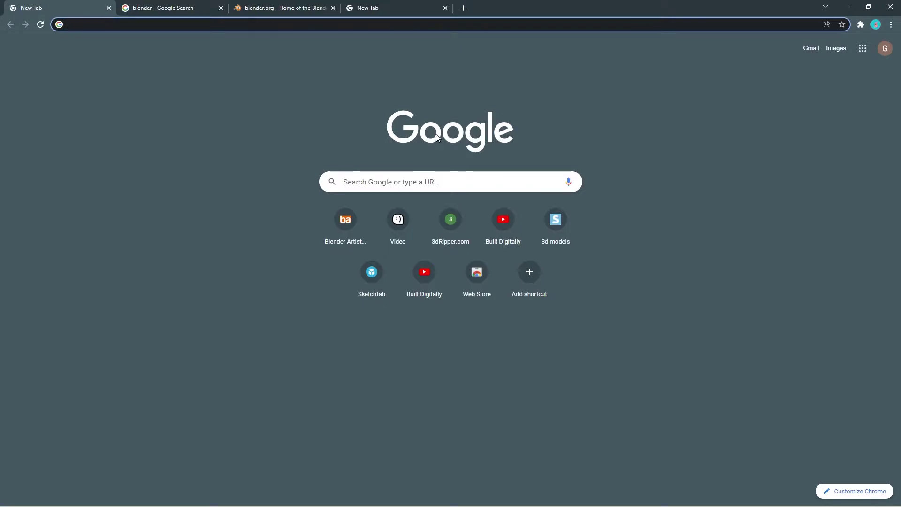
{"action": "left_click", "coordinate": [199, 10]}
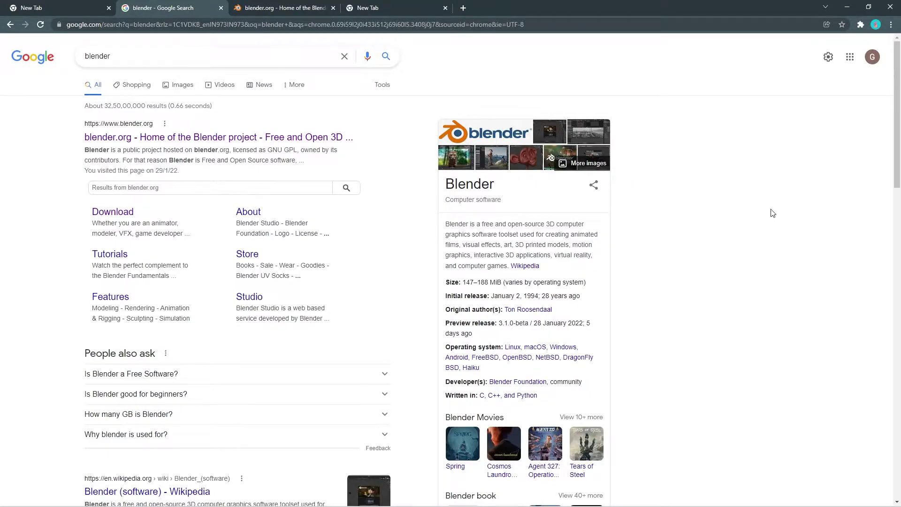
{"action": "left_click", "coordinate": [188, 57]}
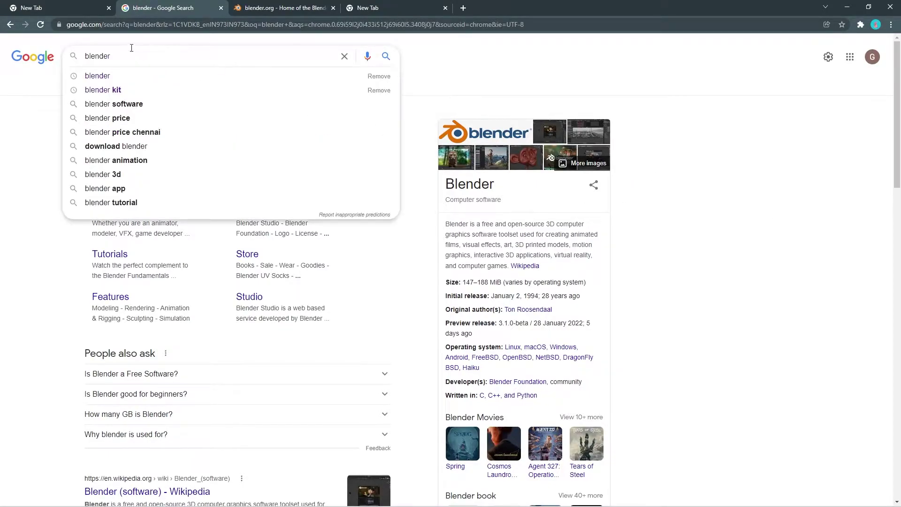
{"action": "left_click", "coordinate": [709, 141]}
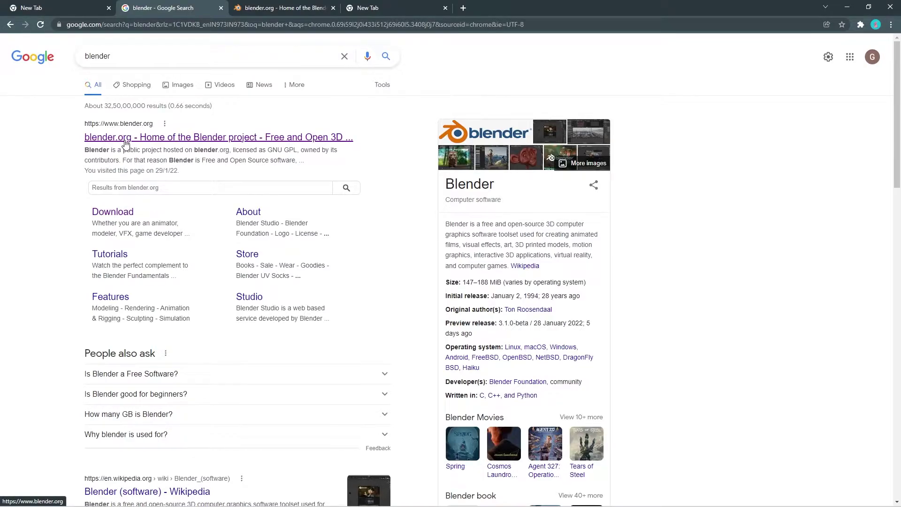
{"action": "left_click", "coordinate": [259, 8]}
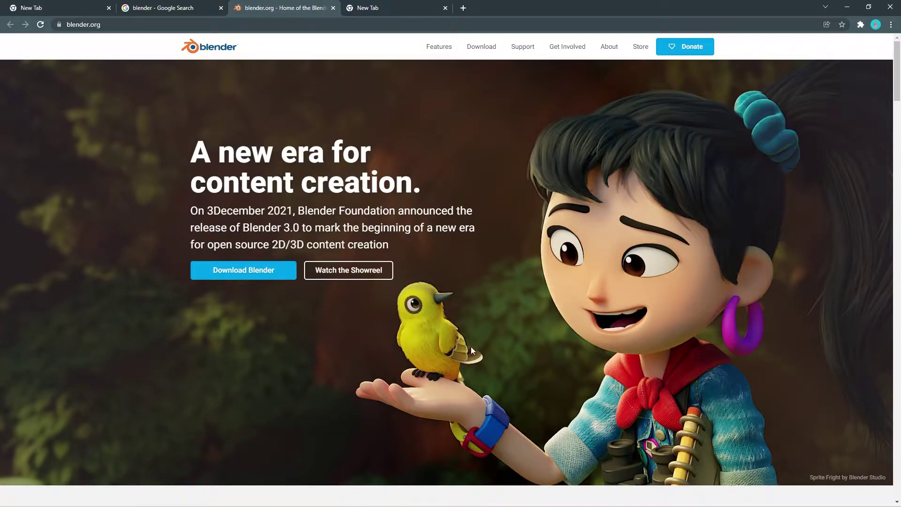
Step: Look through the blender.org home page and open its Blender download page
{"action": "scroll", "coordinate": [472, 347], "scroll_direction": "down", "scroll_amount": 15}
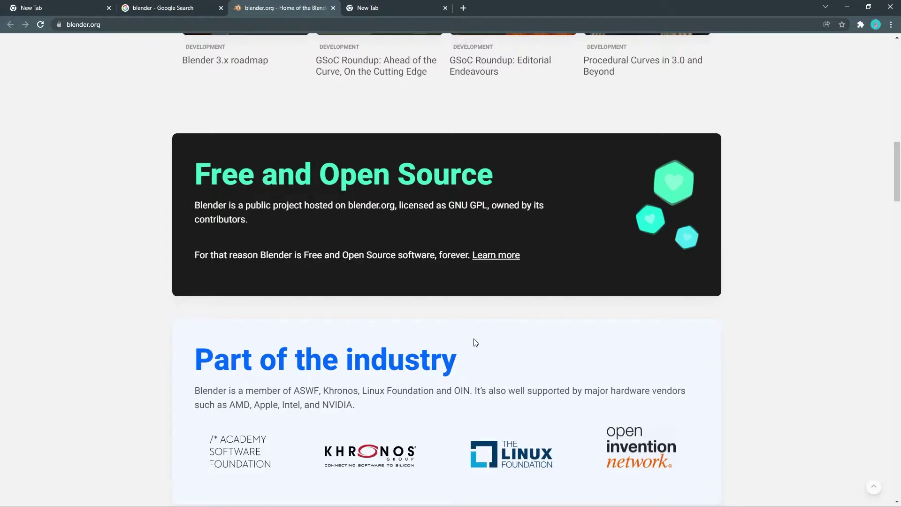
{"action": "scroll", "coordinate": [475, 341], "scroll_direction": "down", "scroll_amount": 10}
{"action": "scroll", "coordinate": [471, 336], "scroll_direction": "up", "scroll_amount": 9}
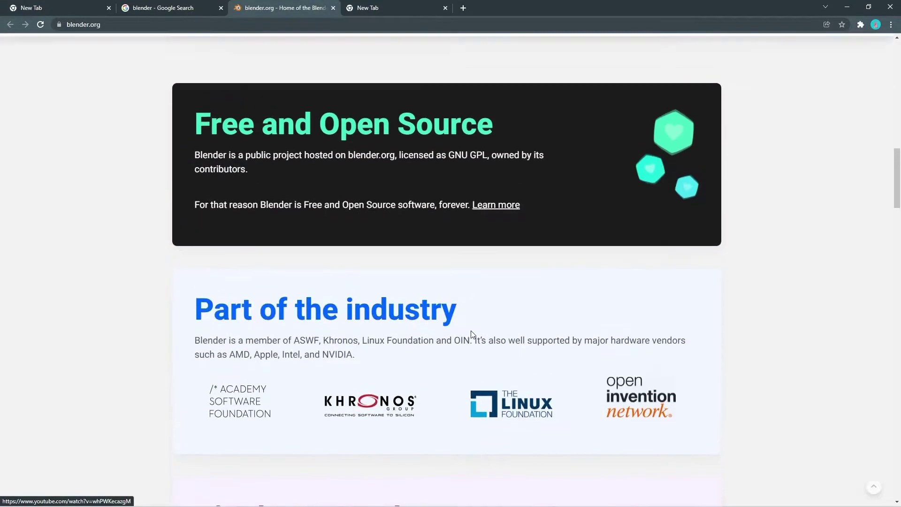
{"action": "scroll", "coordinate": [472, 330], "scroll_direction": "up", "scroll_amount": 15}
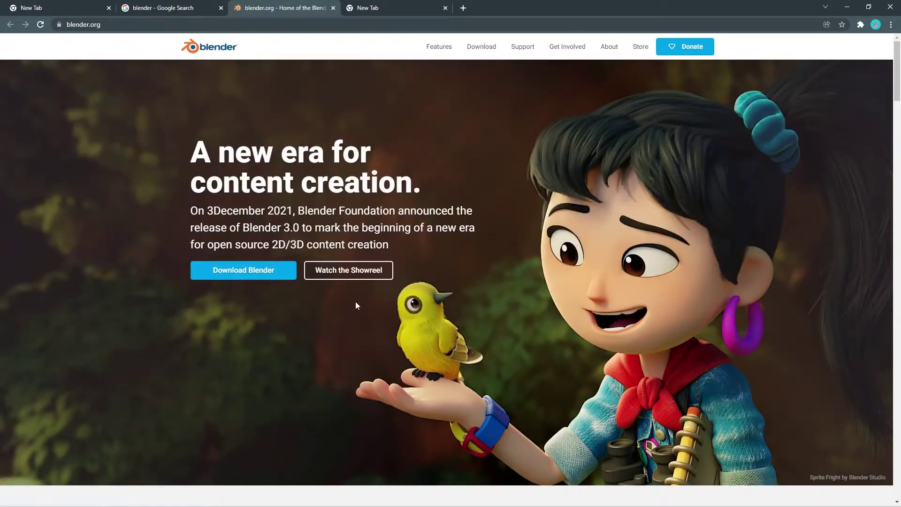
{"action": "left_click", "coordinate": [264, 275]}
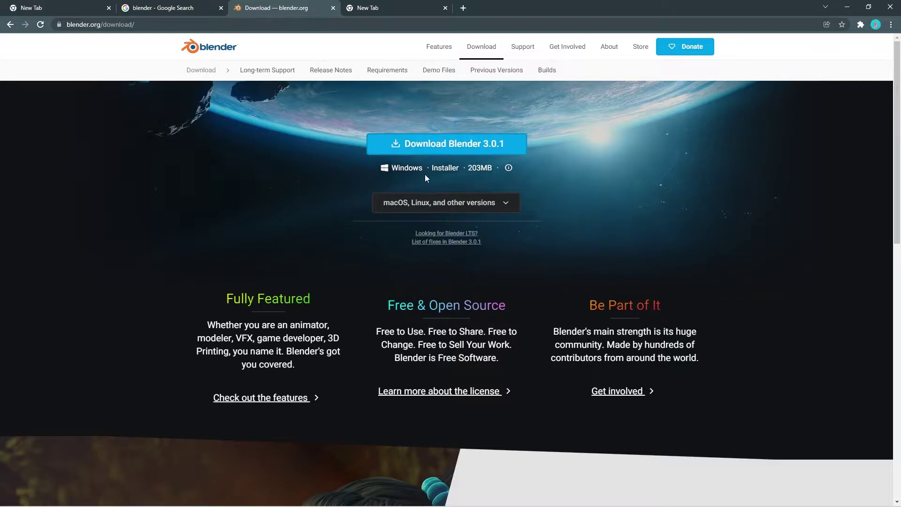
Step: Check the download options for other platforms and download the Blender 3.0.1 Windows installer
{"action": "left_click", "coordinate": [506, 203]}
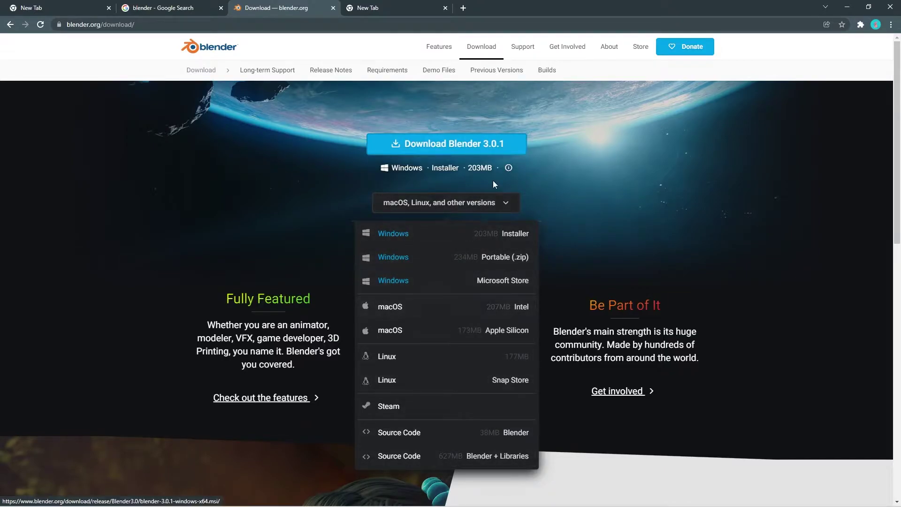
{"action": "left_click", "coordinate": [584, 164]}
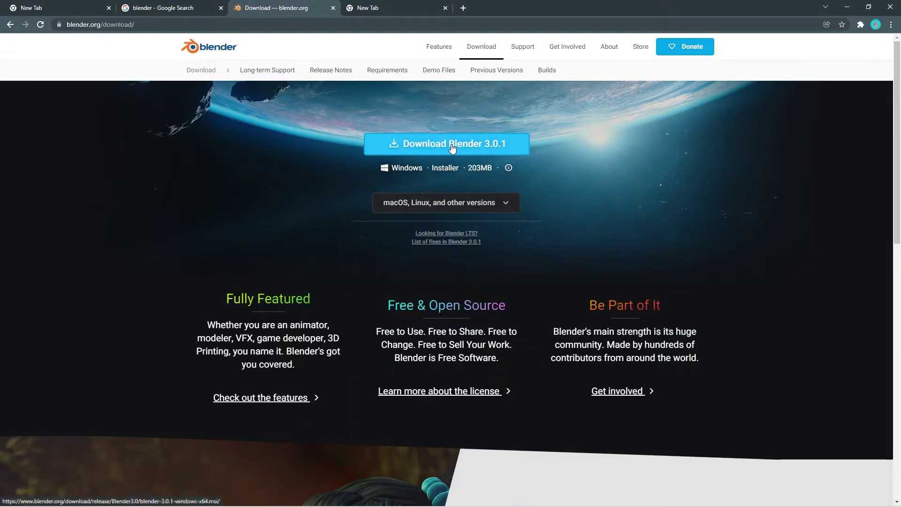
{"action": "left_click", "coordinate": [452, 147]}
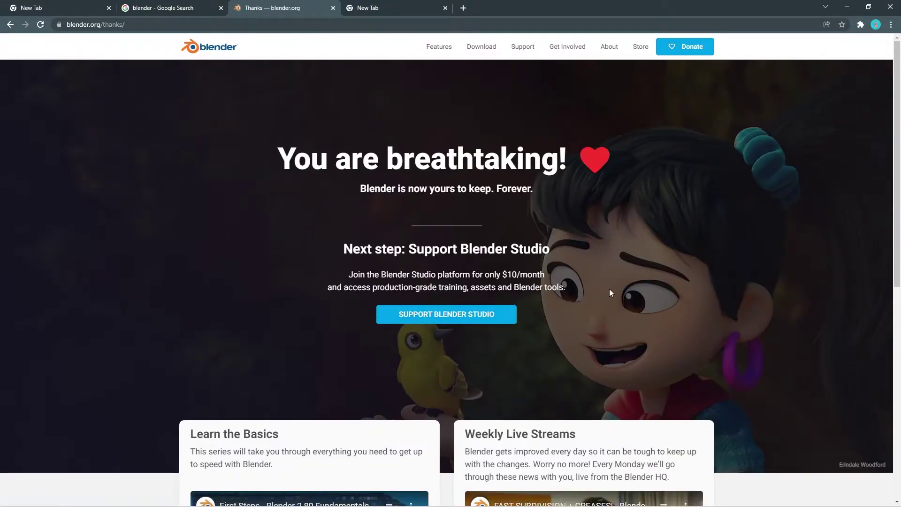
{"action": "scroll", "coordinate": [658, 291], "scroll_direction": "down", "scroll_amount": 3}
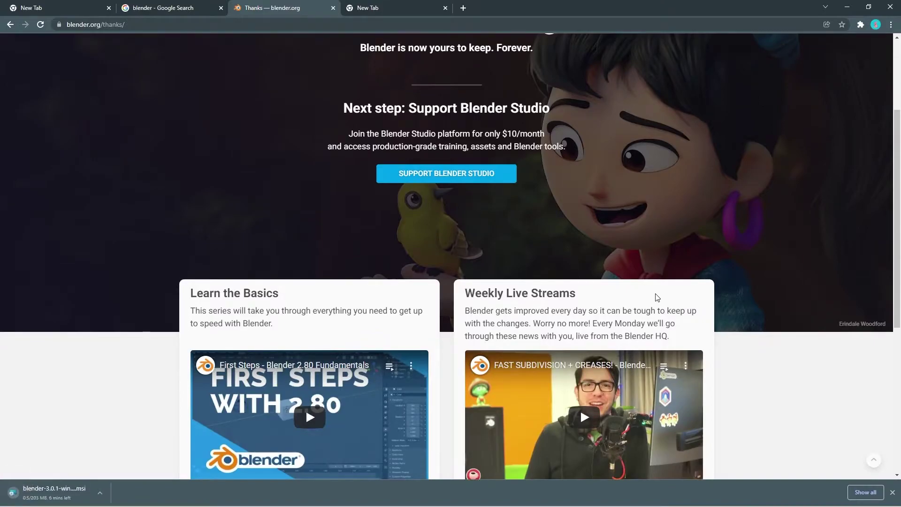
{"action": "scroll", "coordinate": [660, 301], "scroll_direction": "up", "scroll_amount": 3}
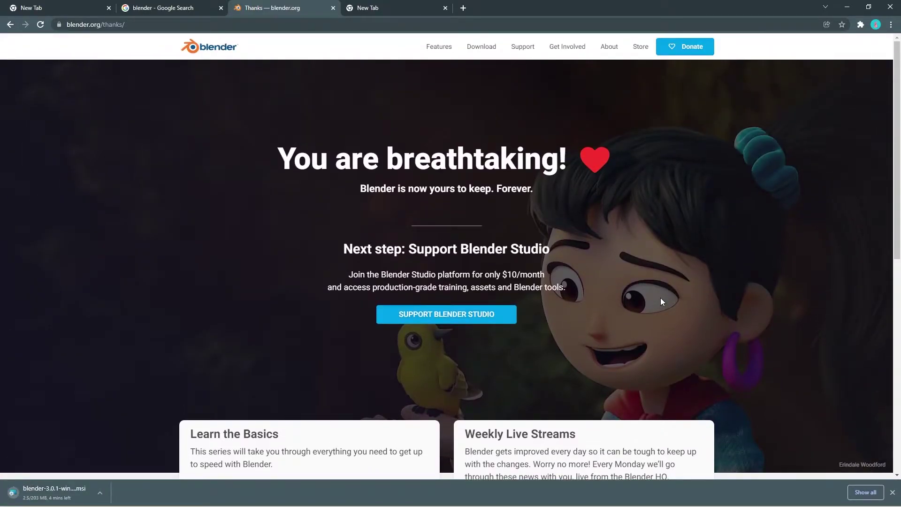
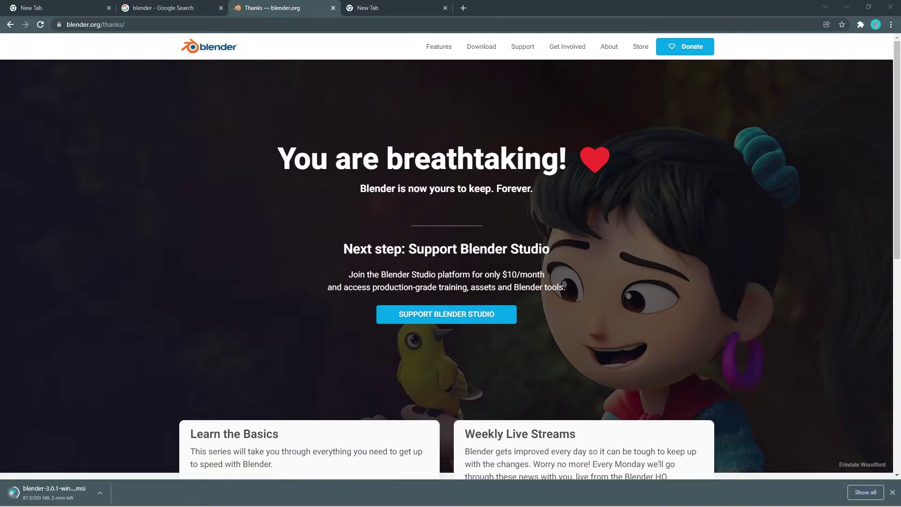
{"action": "scroll", "coordinate": [698, 379], "scroll_direction": "down", "scroll_amount": 5}
{"action": "scroll", "coordinate": [698, 379], "scroll_direction": "up", "scroll_amount": 5}
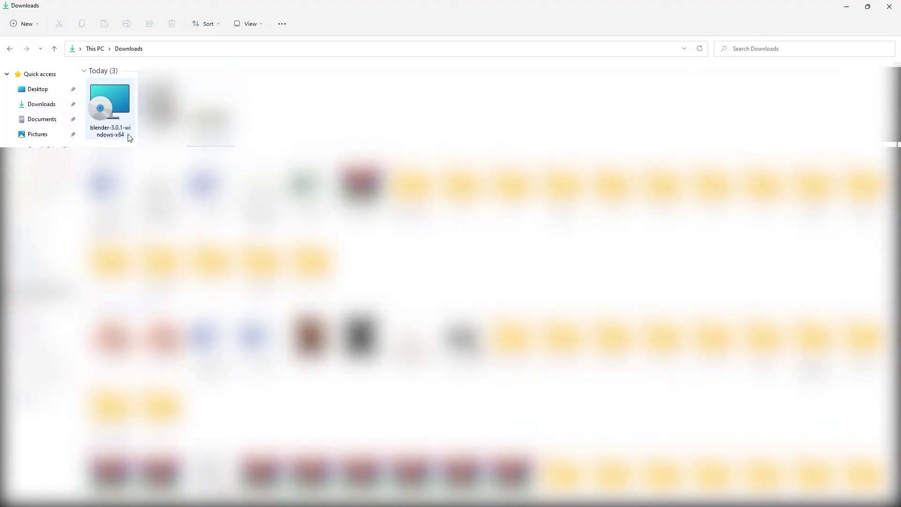
Step: Run the blender-3.0.1-windows-x64 installer from the Downloads folder, minimize the folder and move the setup wizard aside
{"action": "double_click", "coordinate": [130, 134]}
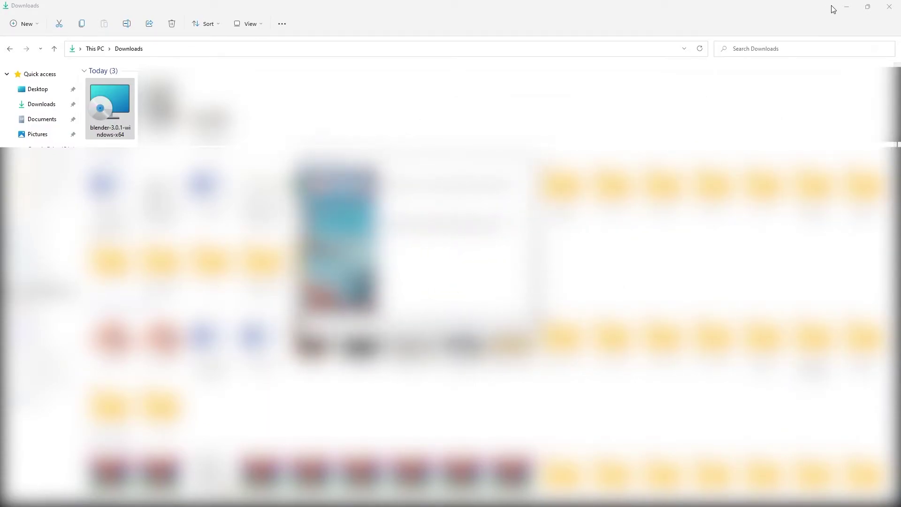
{"action": "left_click", "coordinate": [846, 6]}
{"action": "left_click_drag", "start_coordinate": [444, 161], "coordinate": [500, 155]}
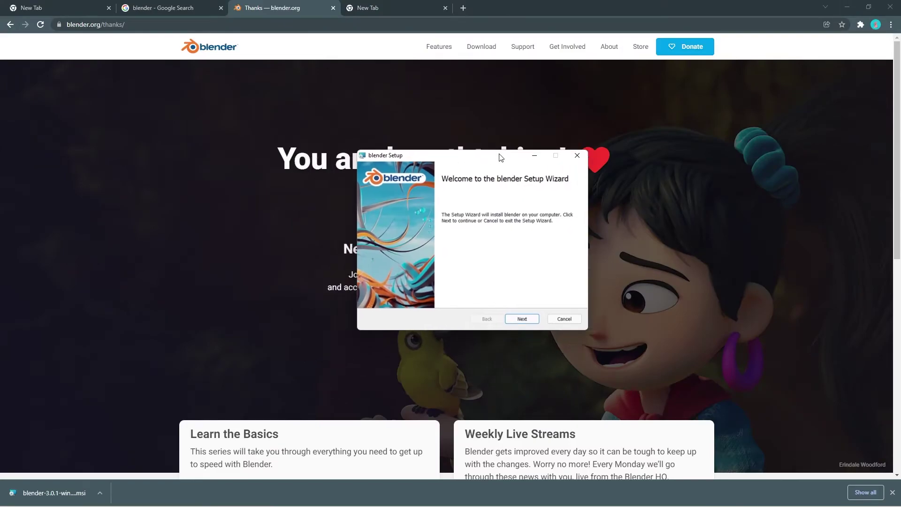
Step: Proceed past the welcome page of the setup wizard and accept the terms of the license agreement
{"action": "left_click", "coordinate": [525, 322]}
{"action": "left_click", "coordinate": [372, 298]}
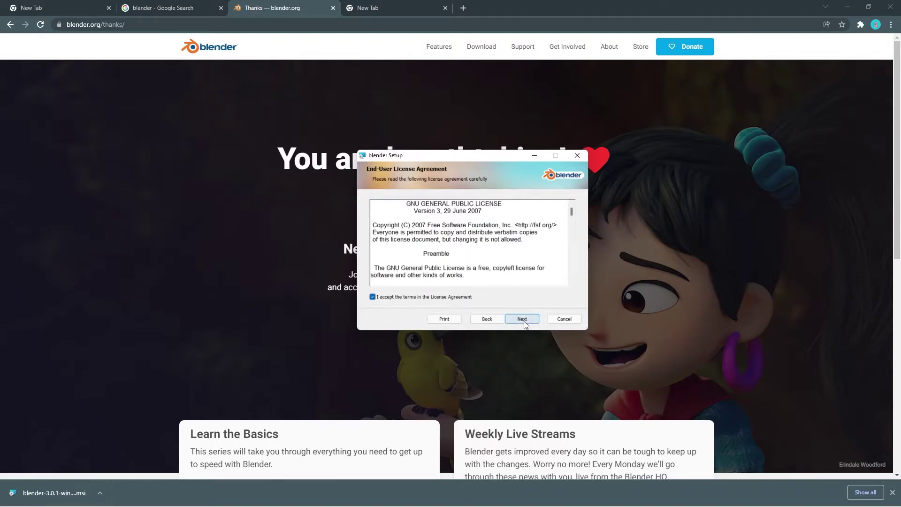
{"action": "scroll", "coordinate": [516, 261], "scroll_direction": "down", "scroll_amount": 8}
{"action": "scroll", "coordinate": [516, 261], "scroll_direction": "down", "scroll_amount": 3}
{"action": "left_click", "coordinate": [531, 316]}
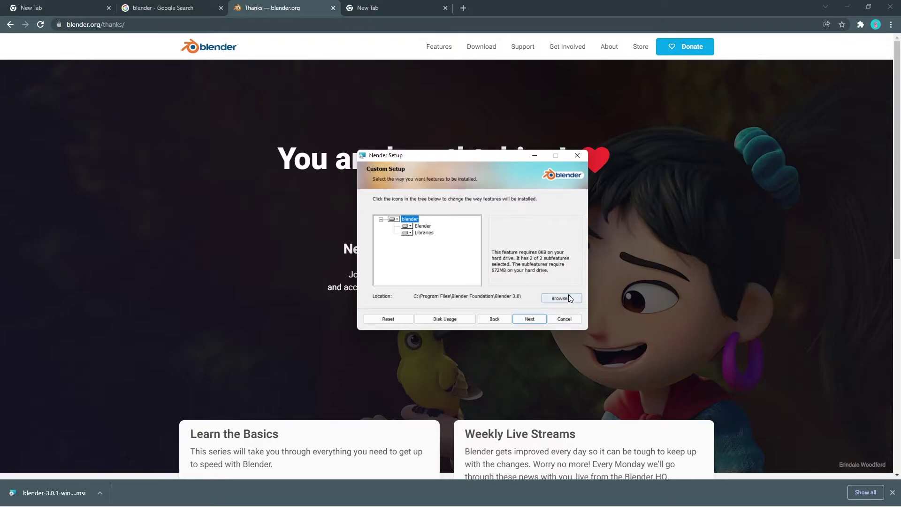
Step: Try to install Blender with the default features and location, and close the setup wizard
{"action": "left_click", "coordinate": [530, 319]}
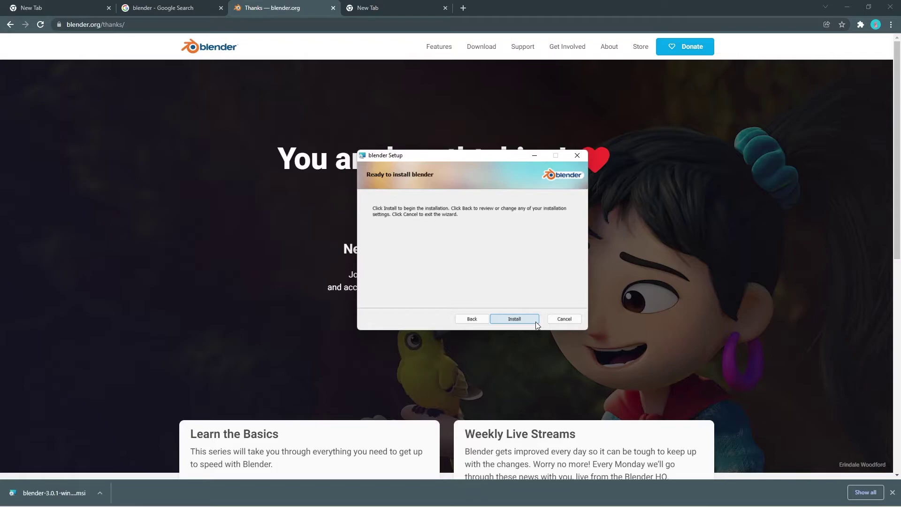
{"action": "left_click", "coordinate": [536, 322]}
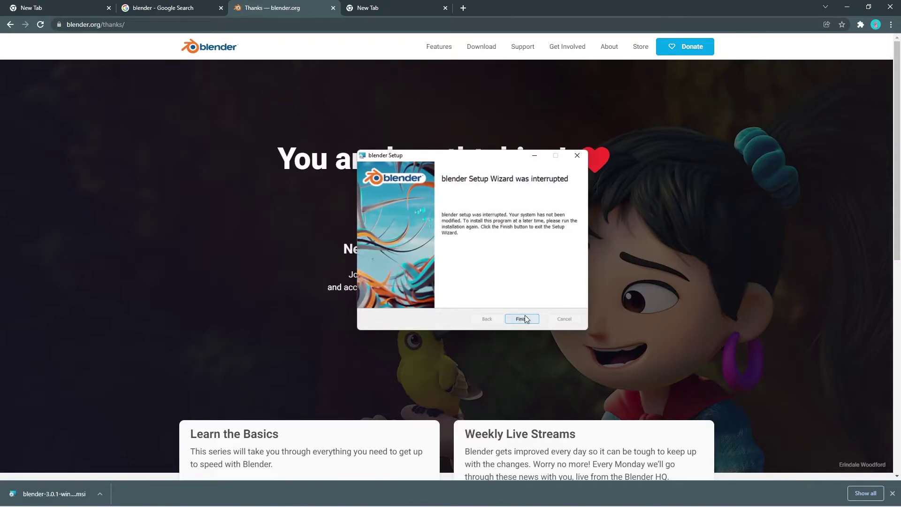
{"action": "left_click", "coordinate": [522, 319]}
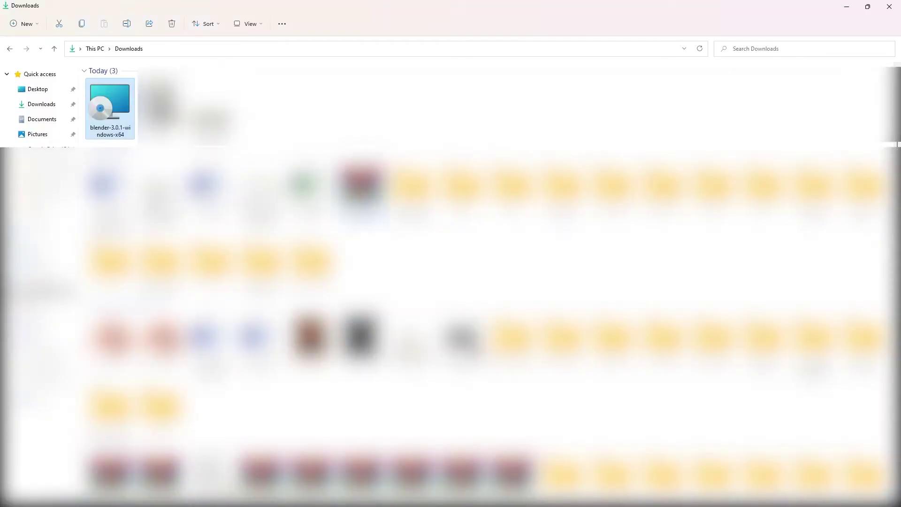
Step: Run the Blender installer again, minimize the Downloads folder and accept the license agreement
{"action": "left_click", "coordinate": [846, 6]}
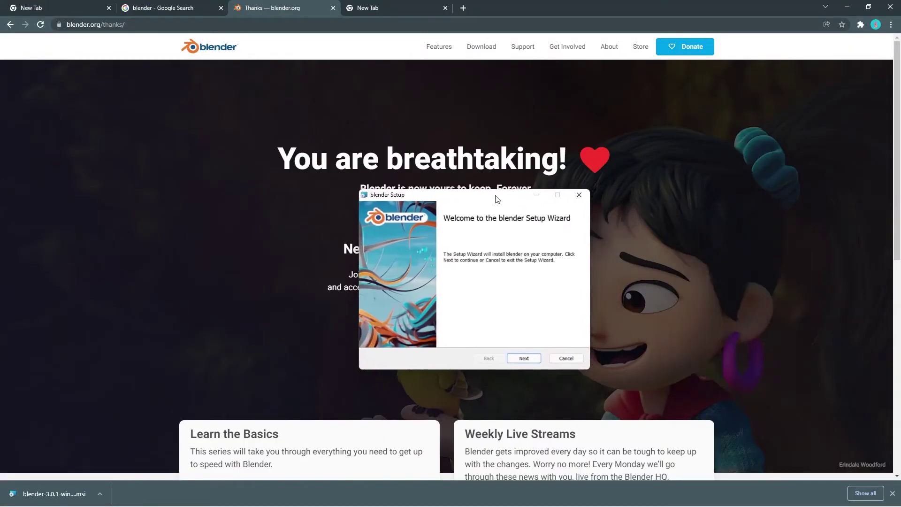
{"action": "left_click", "coordinate": [526, 361]}
{"action": "left_click", "coordinate": [406, 337]}
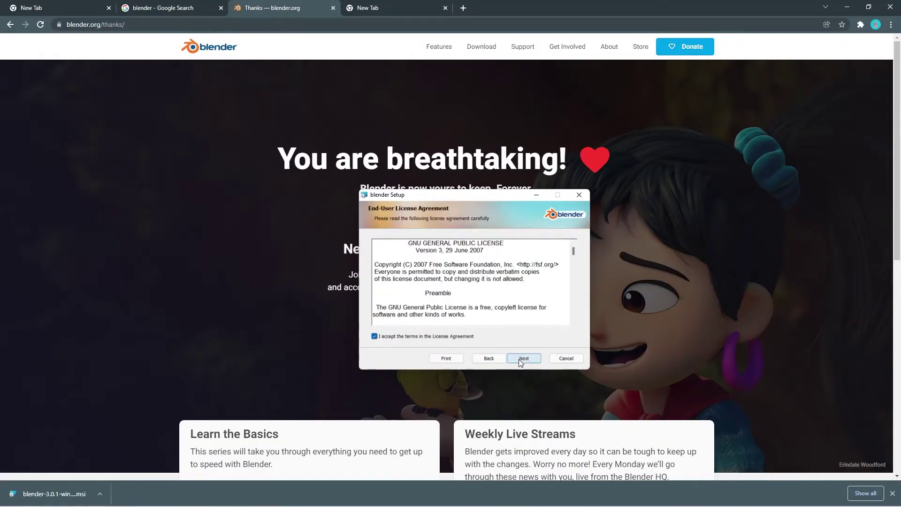
{"action": "left_click", "coordinate": [519, 360]}
Step: Keep the default features and install location, install Blender and finish the setup wizard
{"action": "left_click", "coordinate": [540, 357]}
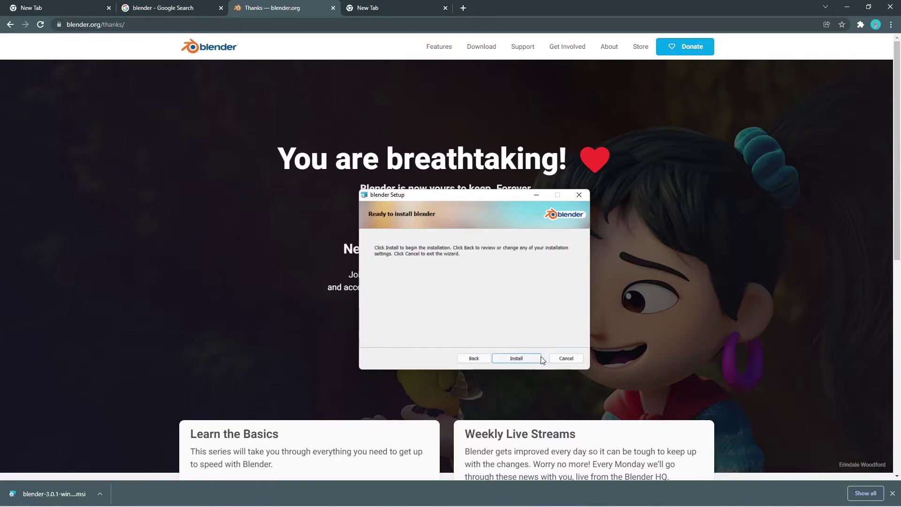
{"action": "left_click", "coordinate": [502, 358]}
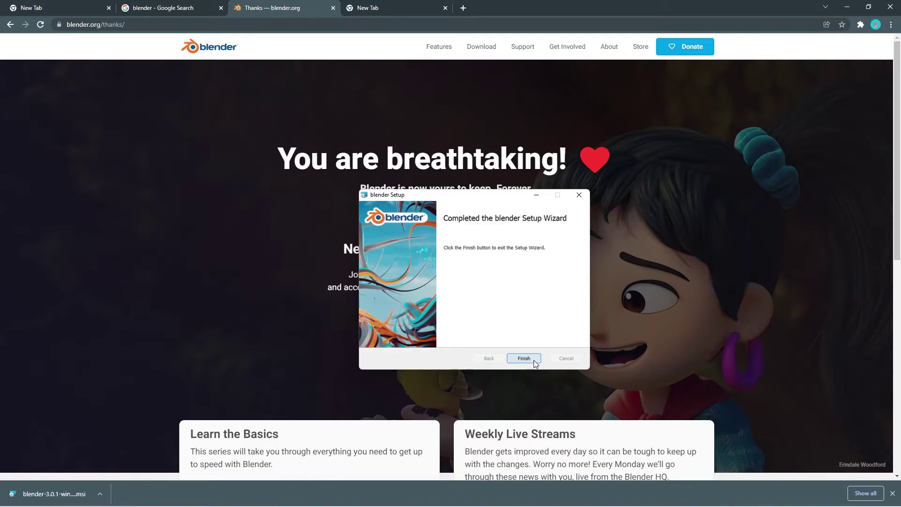
{"action": "left_click", "coordinate": [534, 360]}
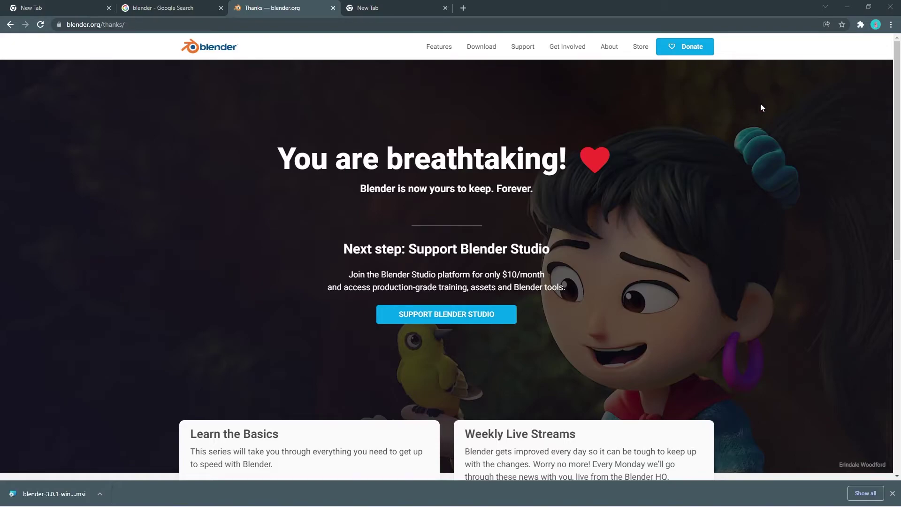
Step: Minimize the browser to show the desktop and launch Blender from its desktop shortcut
{"action": "left_click", "coordinate": [853, 6]}
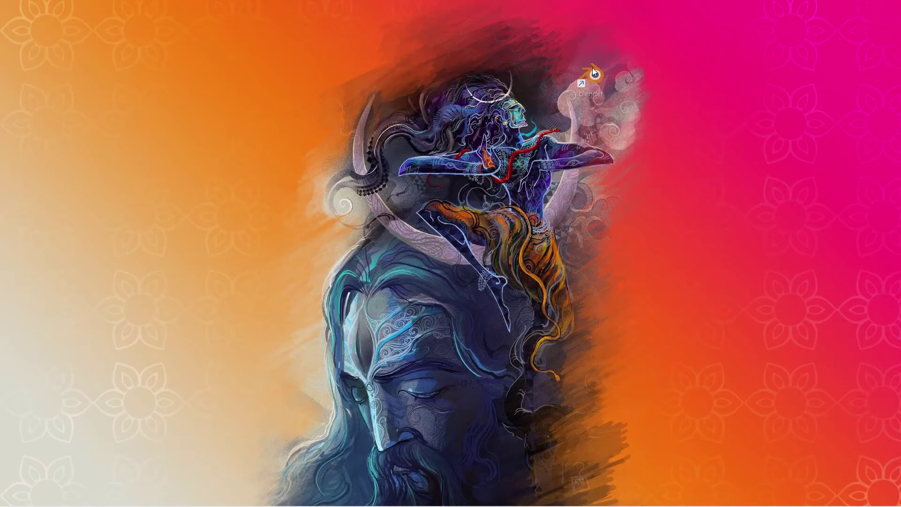
{"action": "left_click_drag", "start_coordinate": [271, 75], "coordinate": [21, 15]}
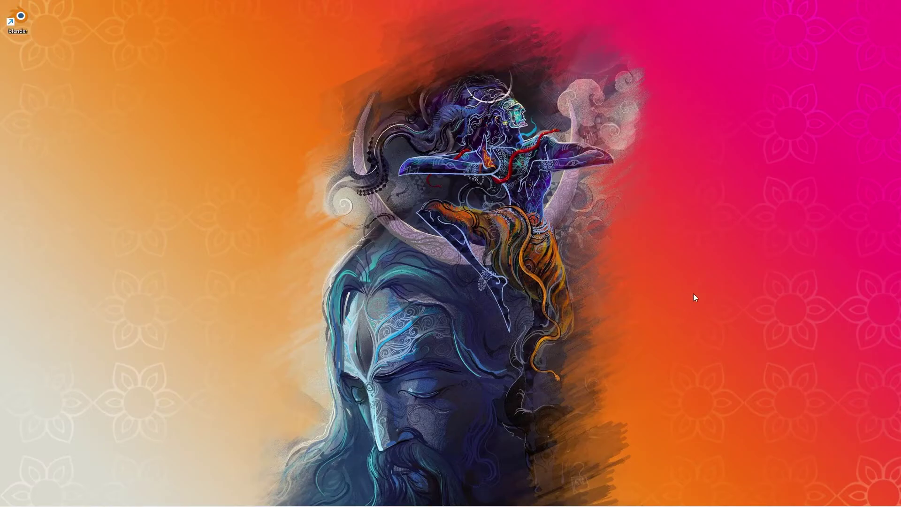
{"action": "left_click_drag", "start_coordinate": [30, 20], "coordinate": [336, 67]}
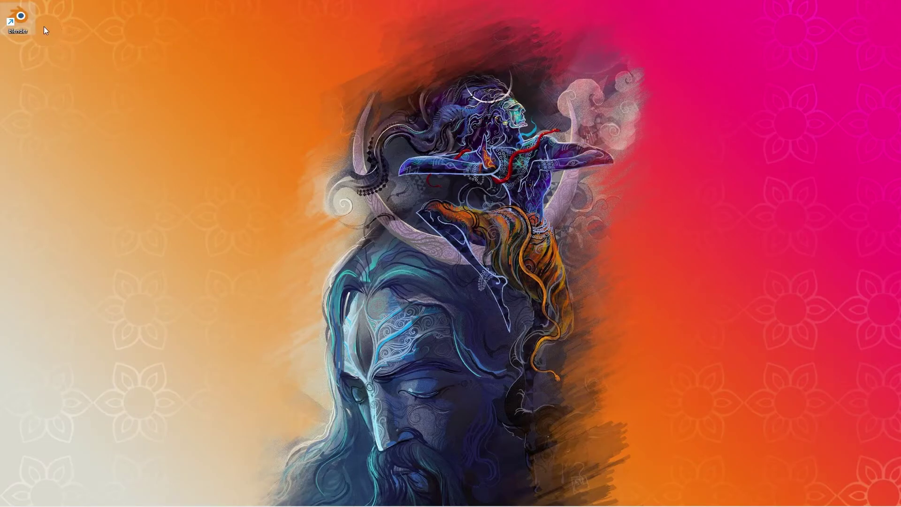
{"action": "left_click_drag", "start_coordinate": [45, 29], "coordinate": [58, 21]}
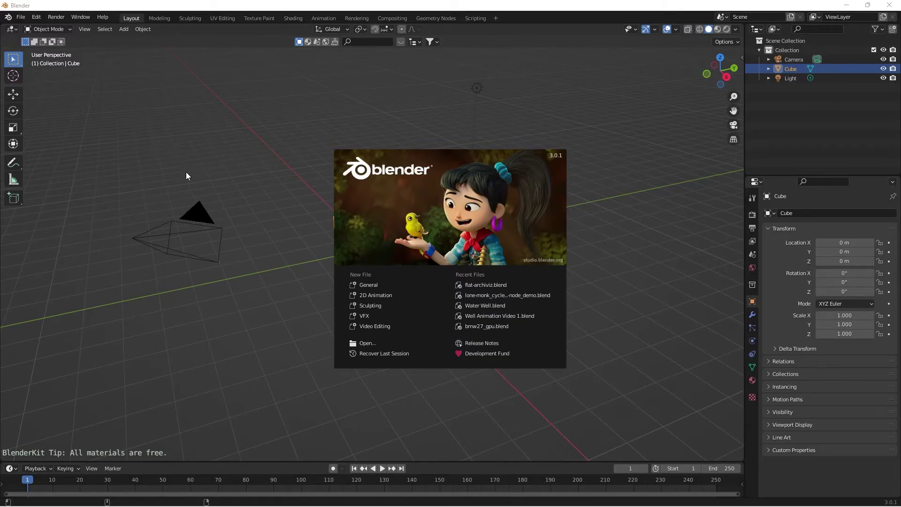
Step: Start a new General file from the splash screen and orbit the view around the default cube
{"action": "left_click", "coordinate": [368, 285]}
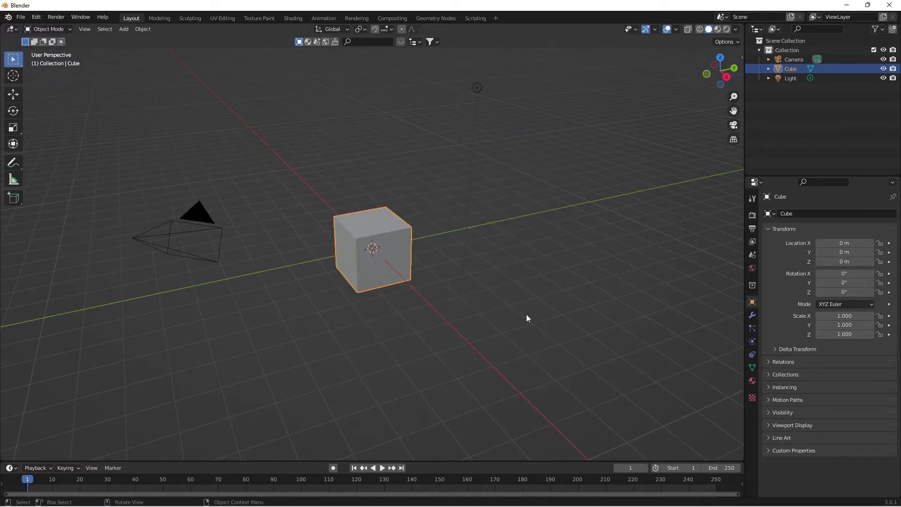
{"action": "middle_click_drag", "start_coordinate": [430, 304], "coordinate": [328, 272]}
{"action": "middle_click_drag", "start_coordinate": [281, 238], "coordinate": [495, 243]}
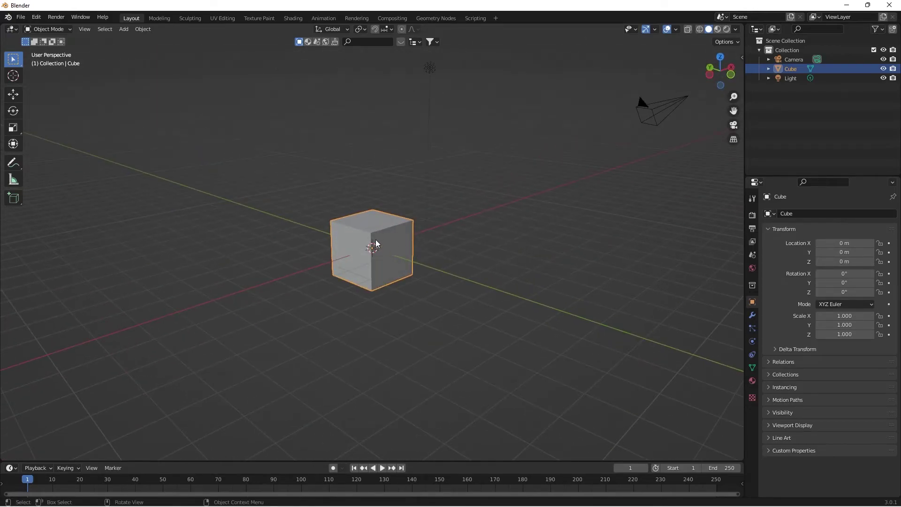
{"action": "middle_click_drag", "start_coordinate": [550, 251], "coordinate": [438, 256]}
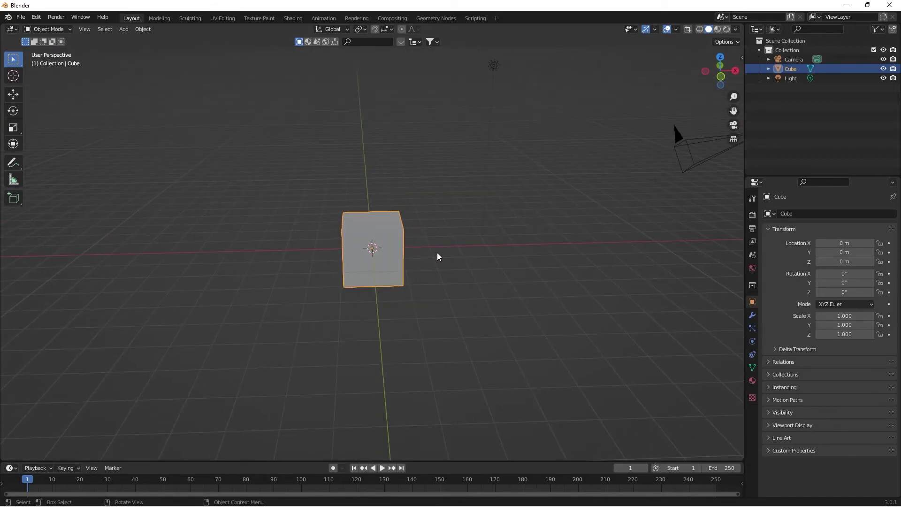
Step: Move the cube freely off the world origin to about X 0.28 m, Y 1.05 m, Z 2.65 m
{"action": "key", "text": "g"}
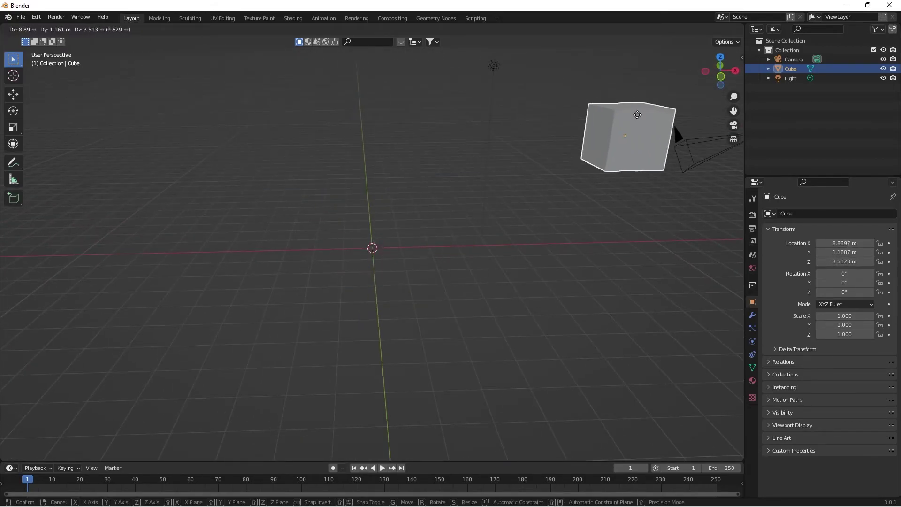
{"action": "left_click", "coordinate": [355, 135]}
Step: Select the light and the camera in turn and examine where they sit relative to the cube
{"action": "middle_click_drag", "start_coordinate": [577, 214], "coordinate": [344, 125]}
{"action": "left_click", "coordinate": [334, 121]}
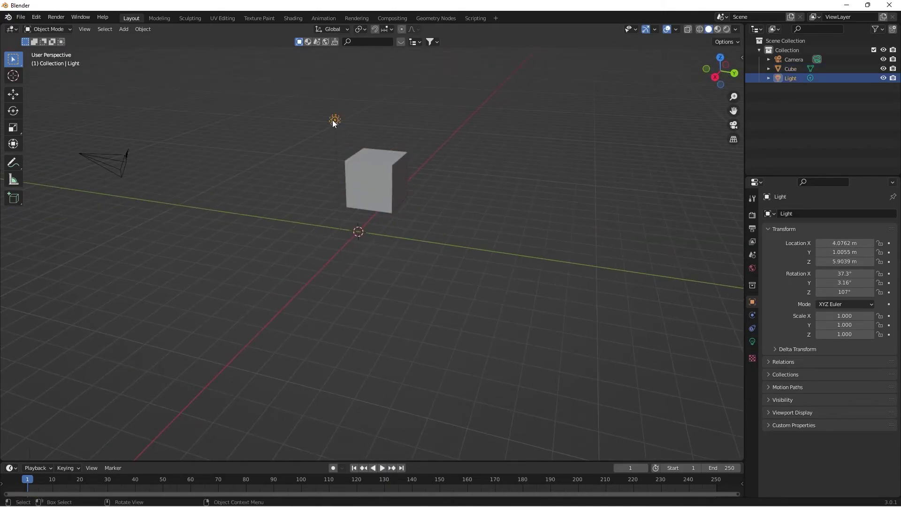
{"action": "left_click", "coordinate": [124, 157]}
{"action": "middle_click_drag", "start_coordinate": [164, 169], "coordinate": [323, 218]}
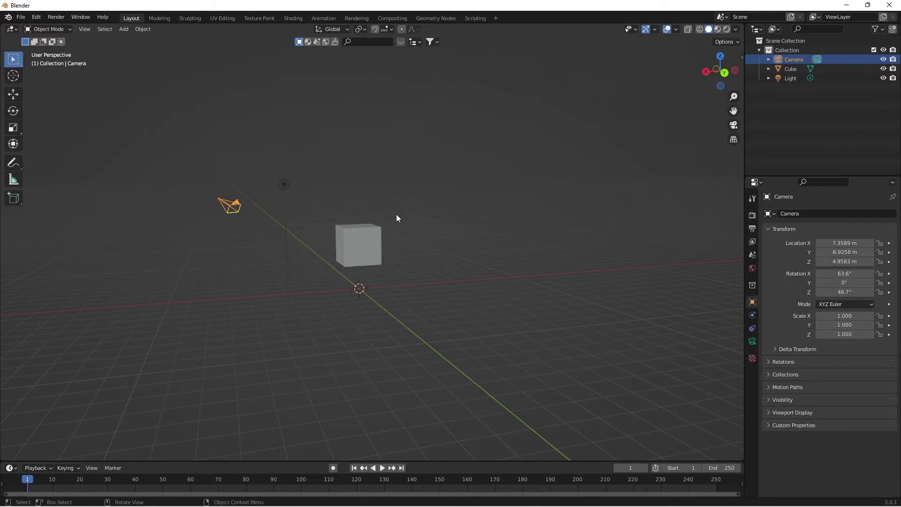
{"action": "middle_click_drag", "start_coordinate": [378, 347], "coordinate": [369, 238]}
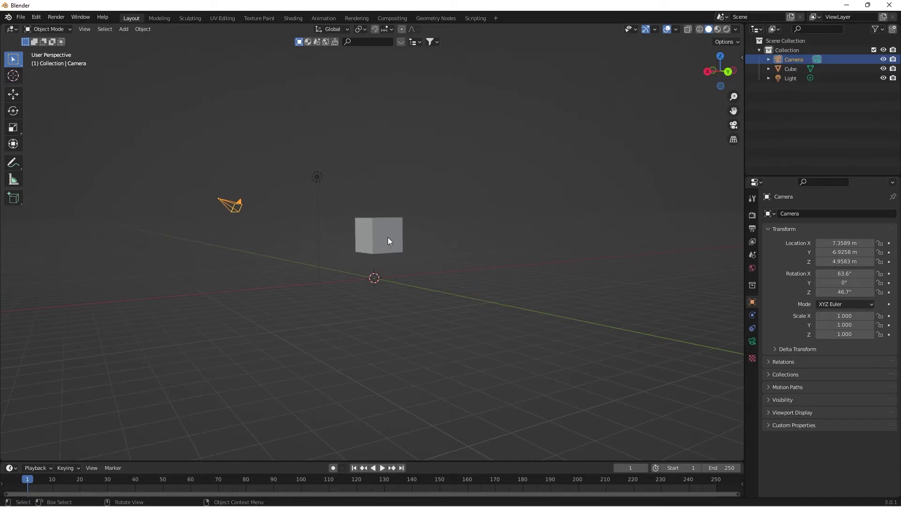
Step: Select the cube again and examine it from several sides and from above
{"action": "key", "text": "shift"}
{"action": "mouse_move", "coordinate": [521, 255]}
{"action": "middle_mouse_down"}
{"action": "mouse_move", "coordinate": [463, 255]}
{"action": "mouse_move", "coordinate": [620, 259]}
{"action": "mouse_move", "coordinate": [514, 255]}
{"action": "middle_mouse_up"}
{"action": "left_click", "coordinate": [371, 253]}
{"action": "middle_click_drag", "start_coordinate": [371, 253], "coordinate": [582, 229]}
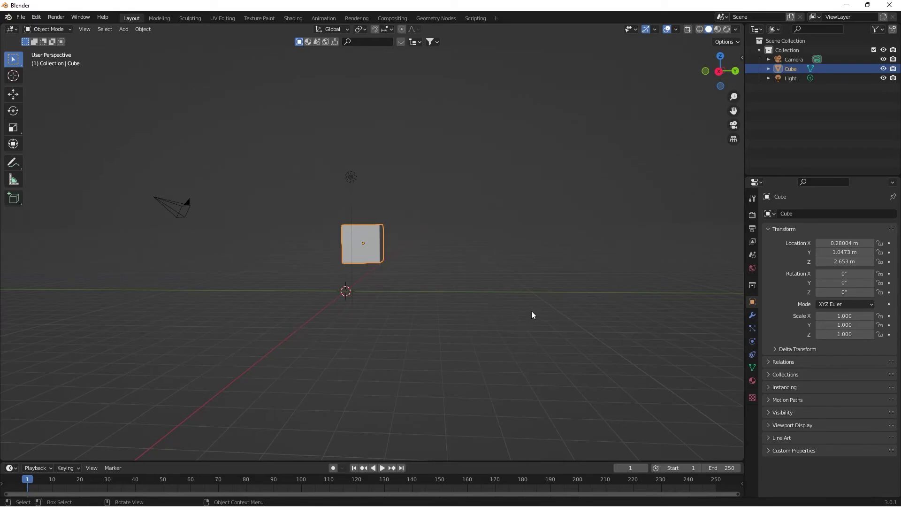
{"action": "middle_click_drag", "start_coordinate": [393, 295], "coordinate": [298, 280]}
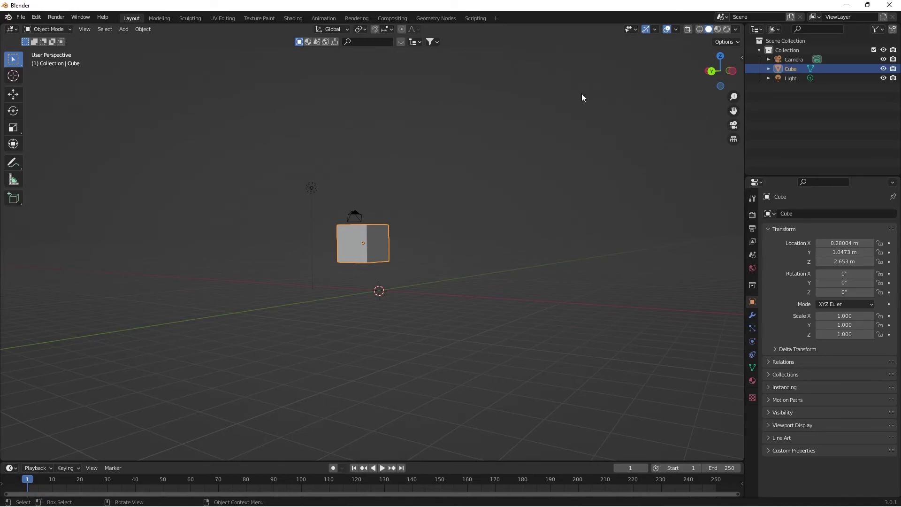
{"action": "middle_click_drag", "start_coordinate": [580, 96], "coordinate": [428, 240]}
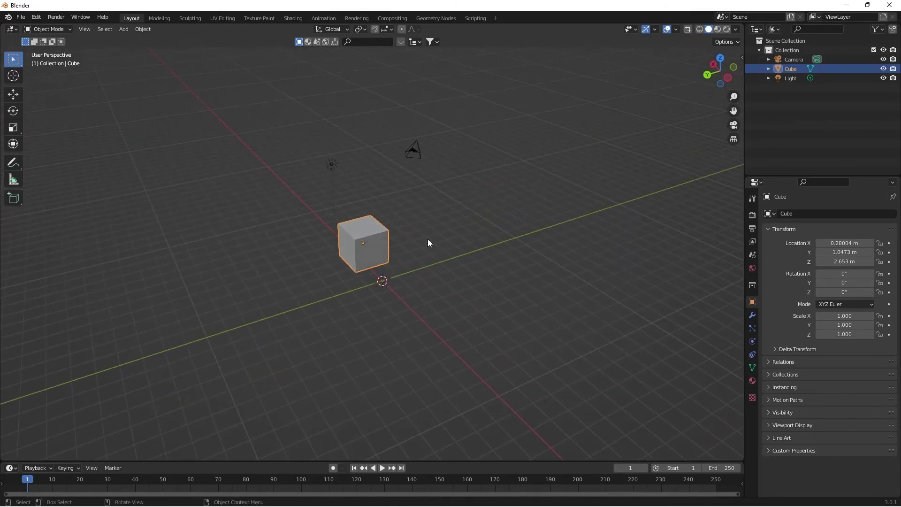